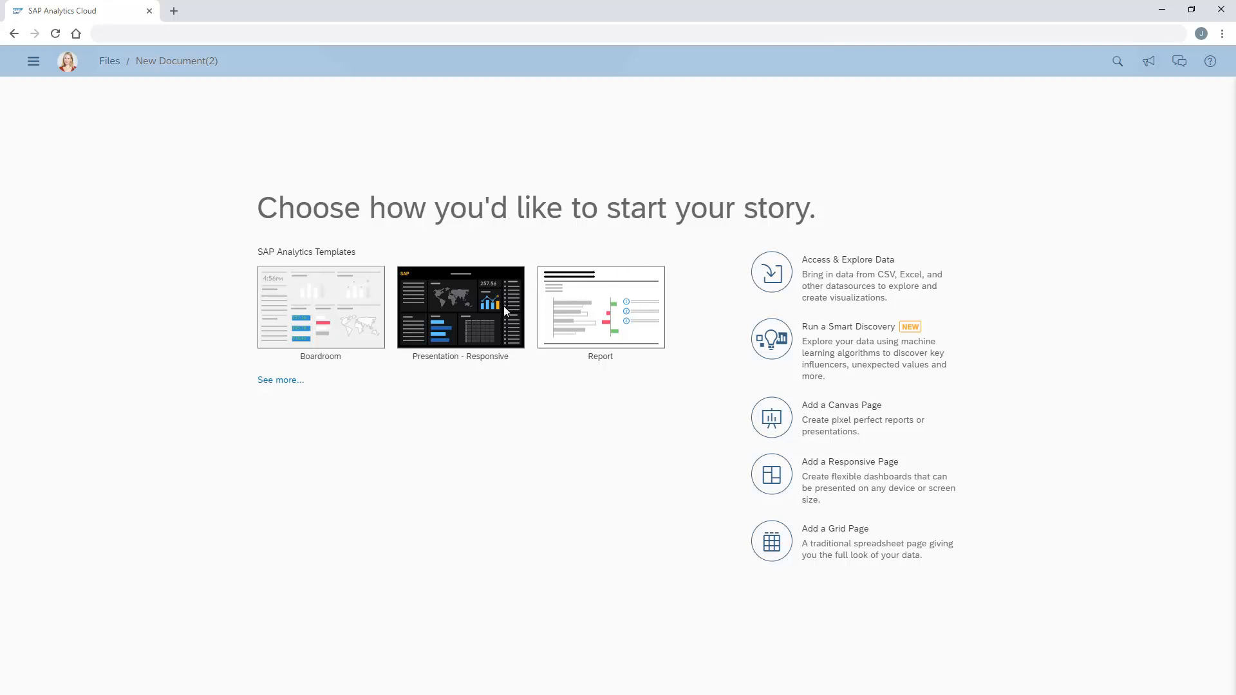
Step: Start the story from the Dashboard template and browse its pages up to Content and key figures
click(280, 381)
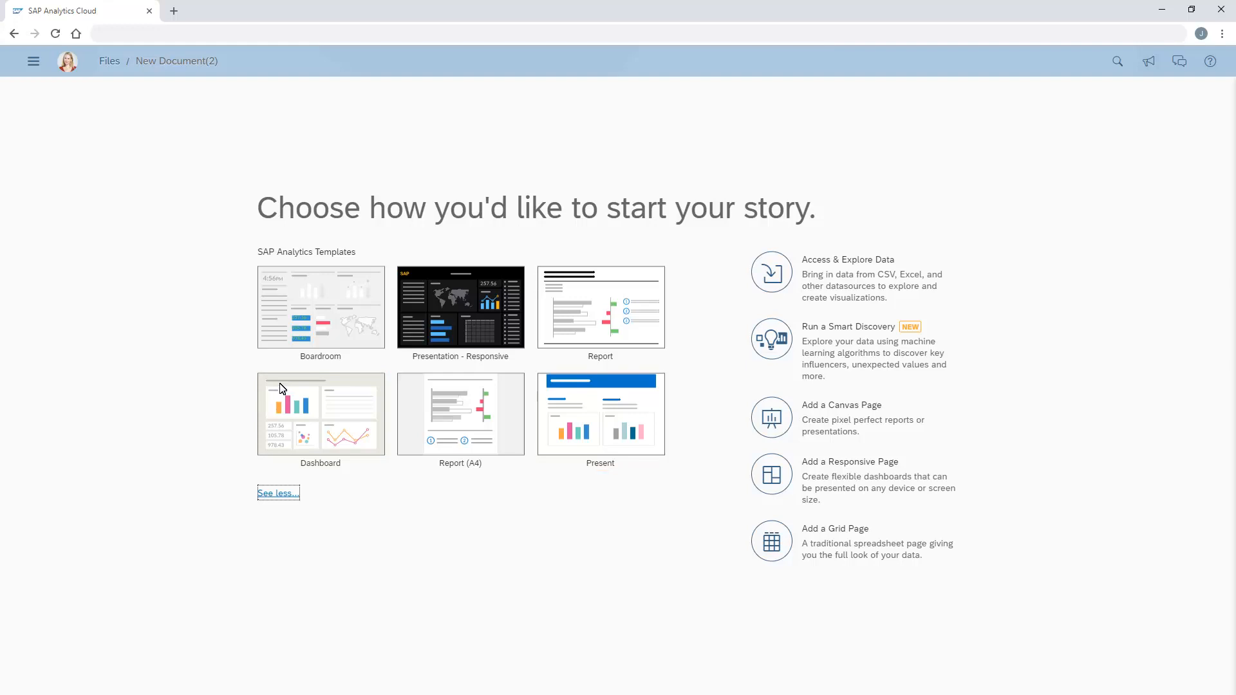
click(322, 425)
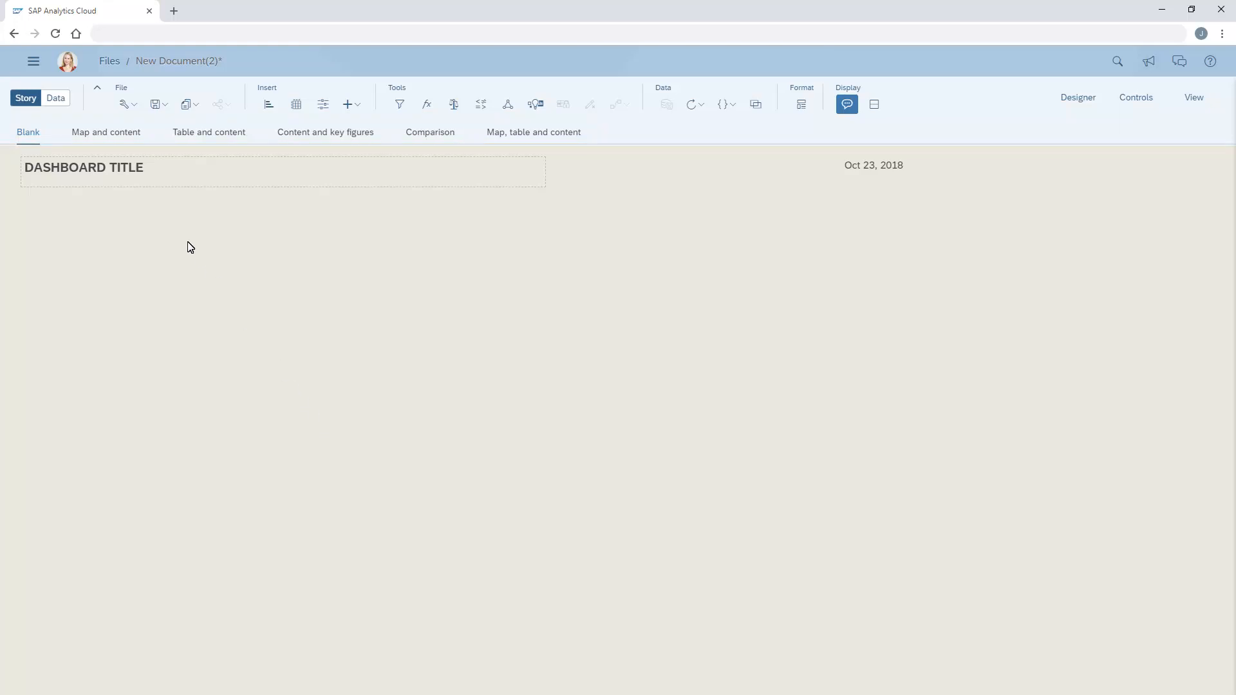
click(110, 136)
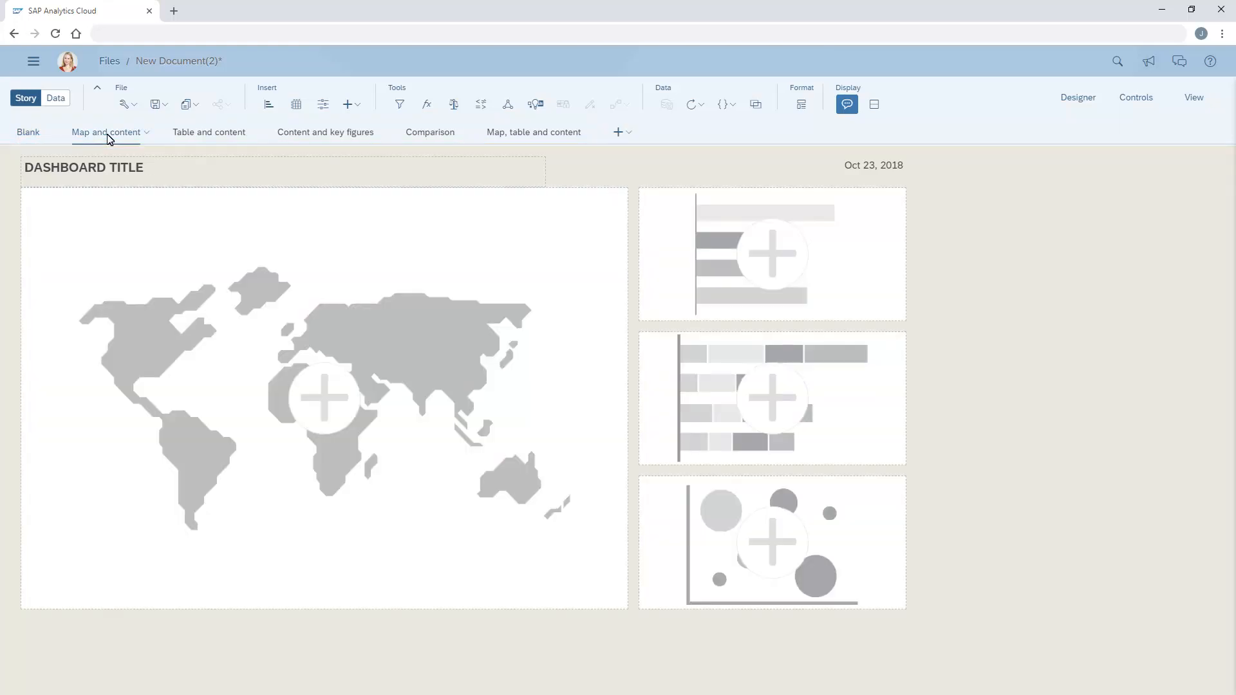
click(207, 137)
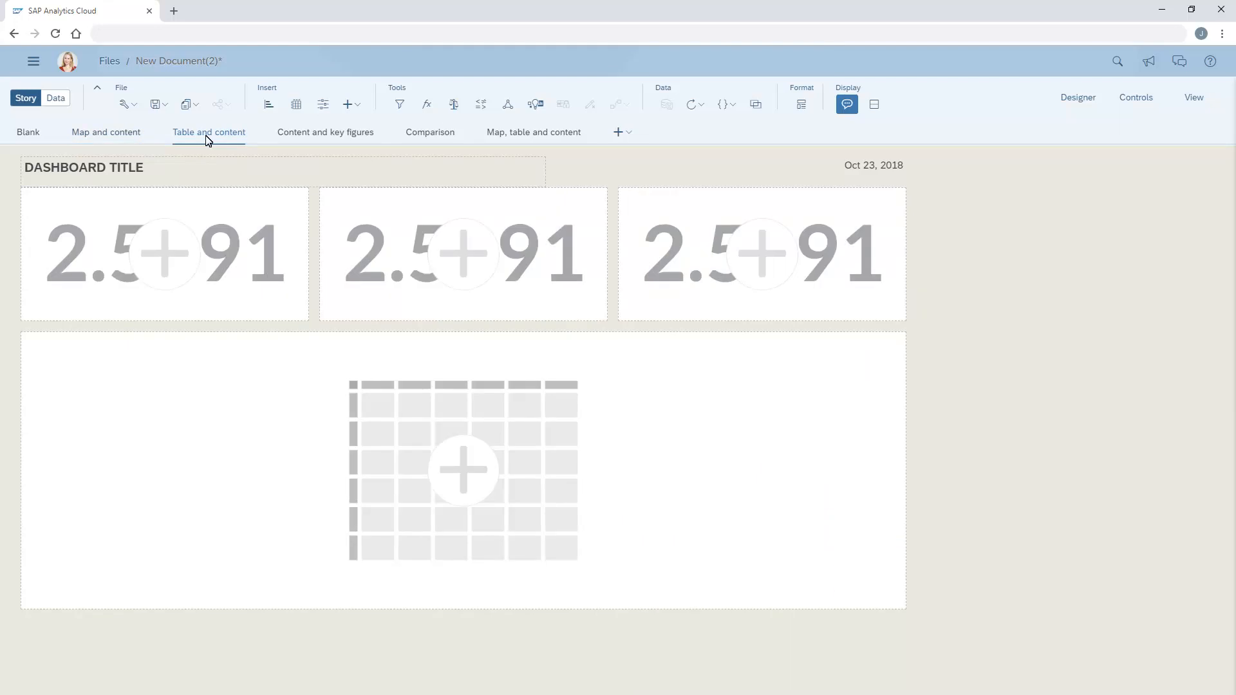
click(327, 138)
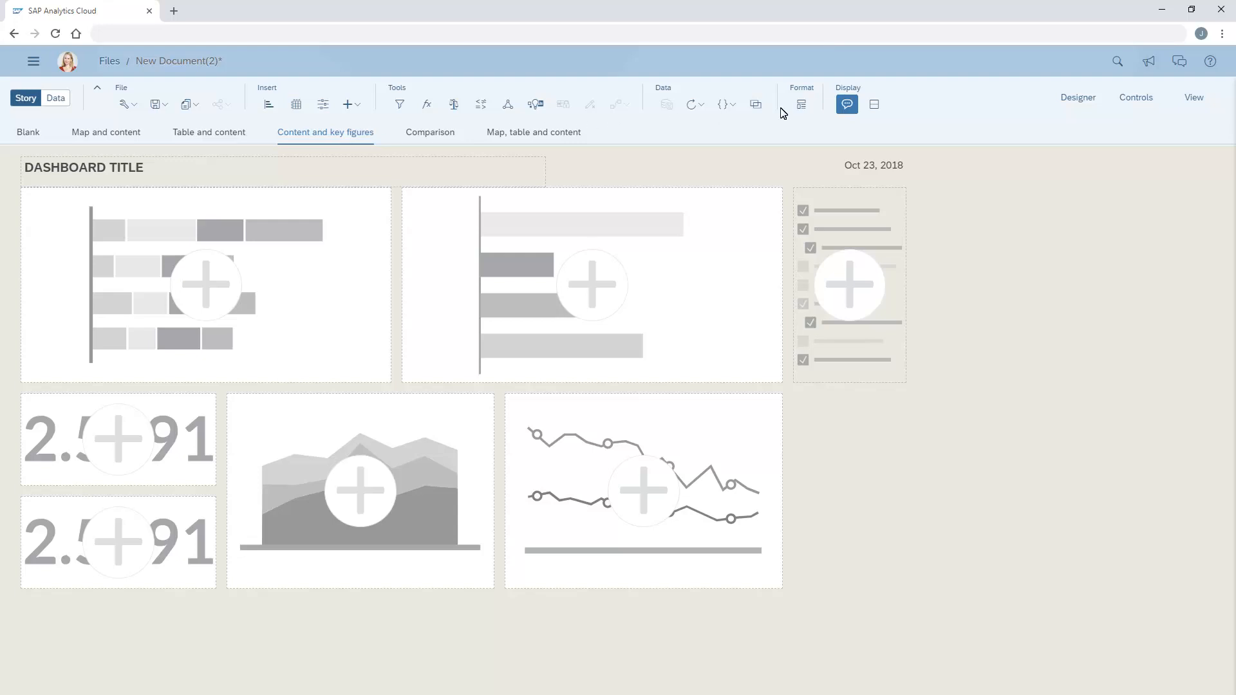
Step: Examine the Dashboard layouts and the additional layouts offered by the other SAP Analytics Templates
click(802, 107)
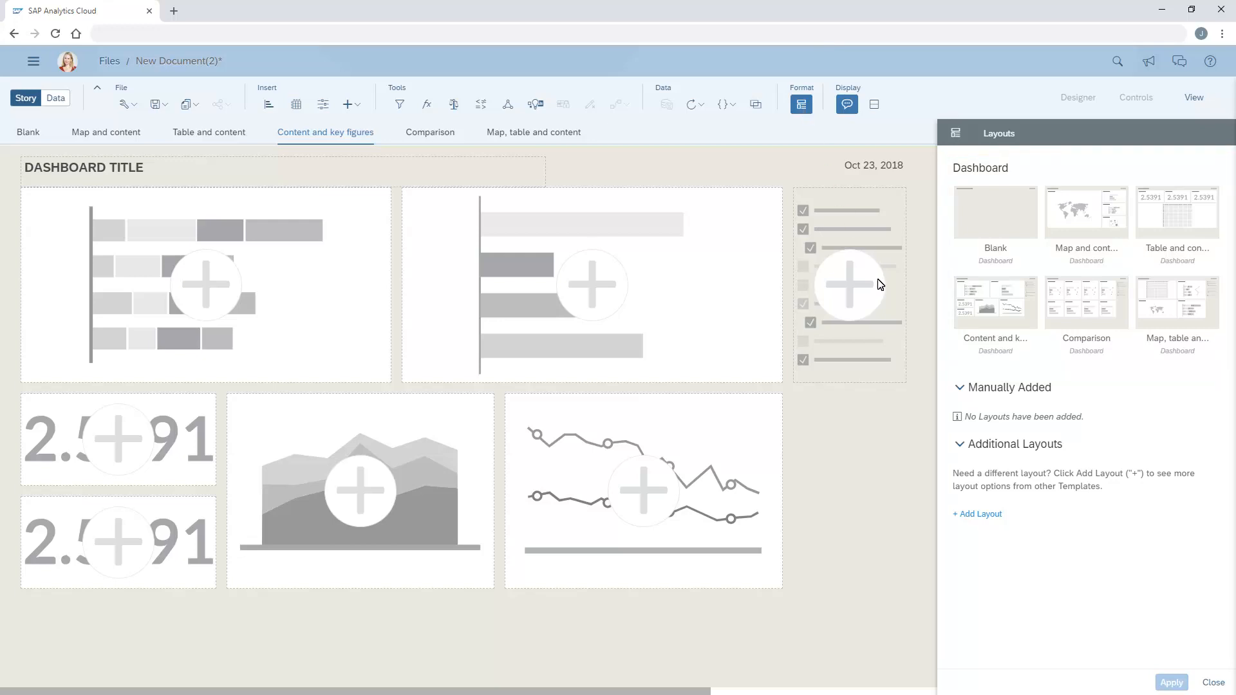
click(981, 514)
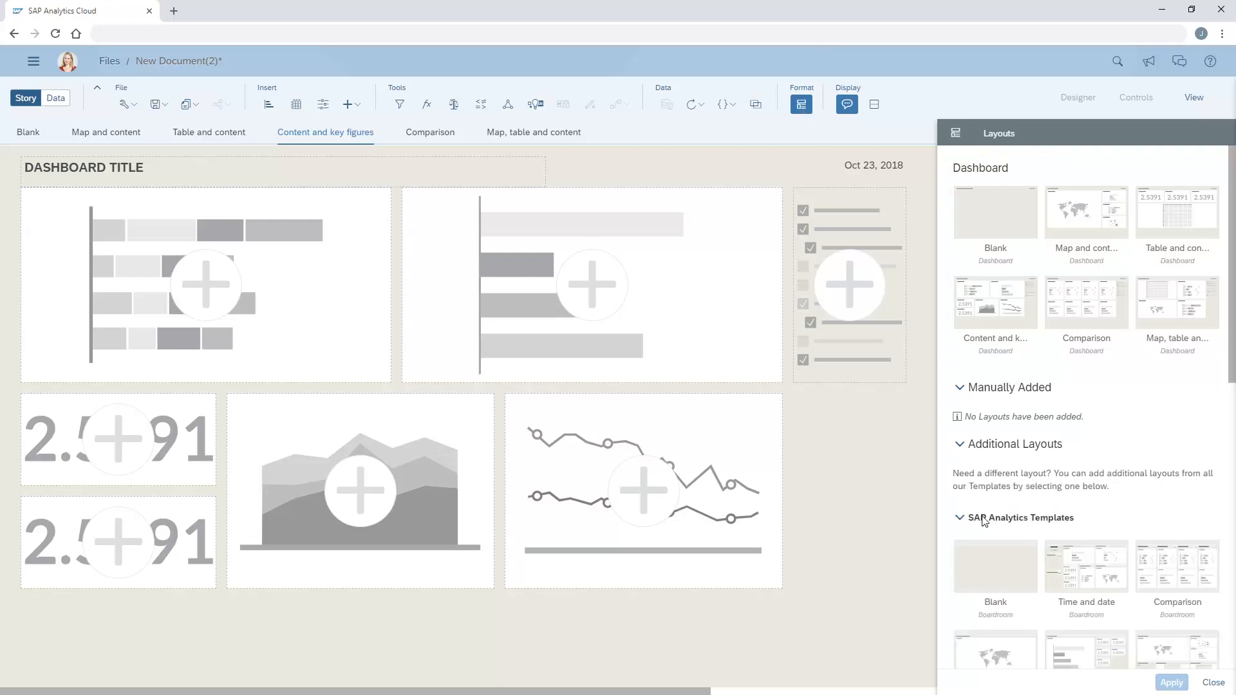
click(1230, 524)
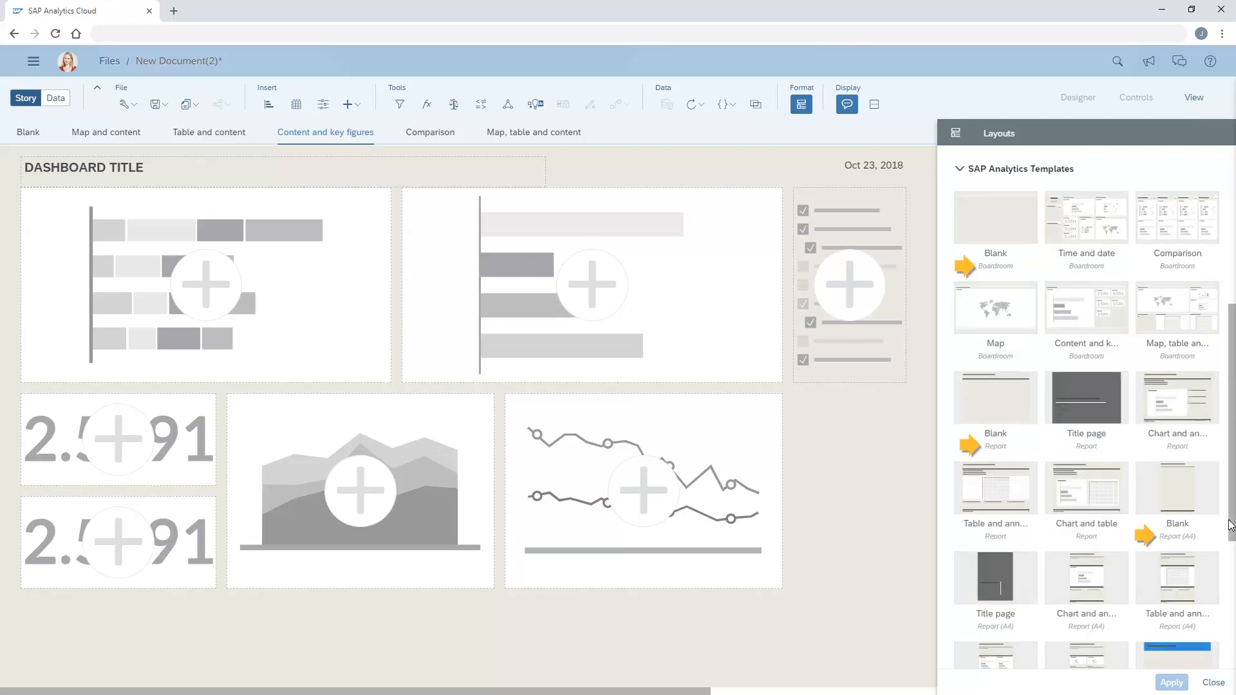
click(1229, 647)
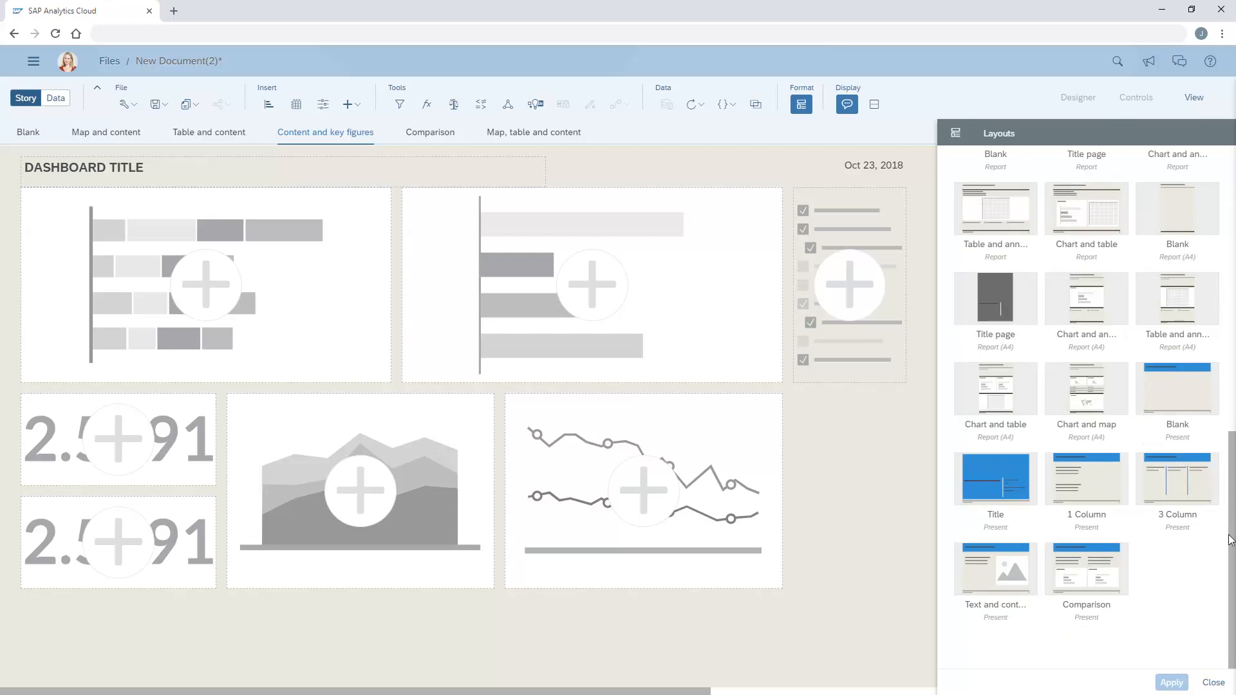
click(1230, 160)
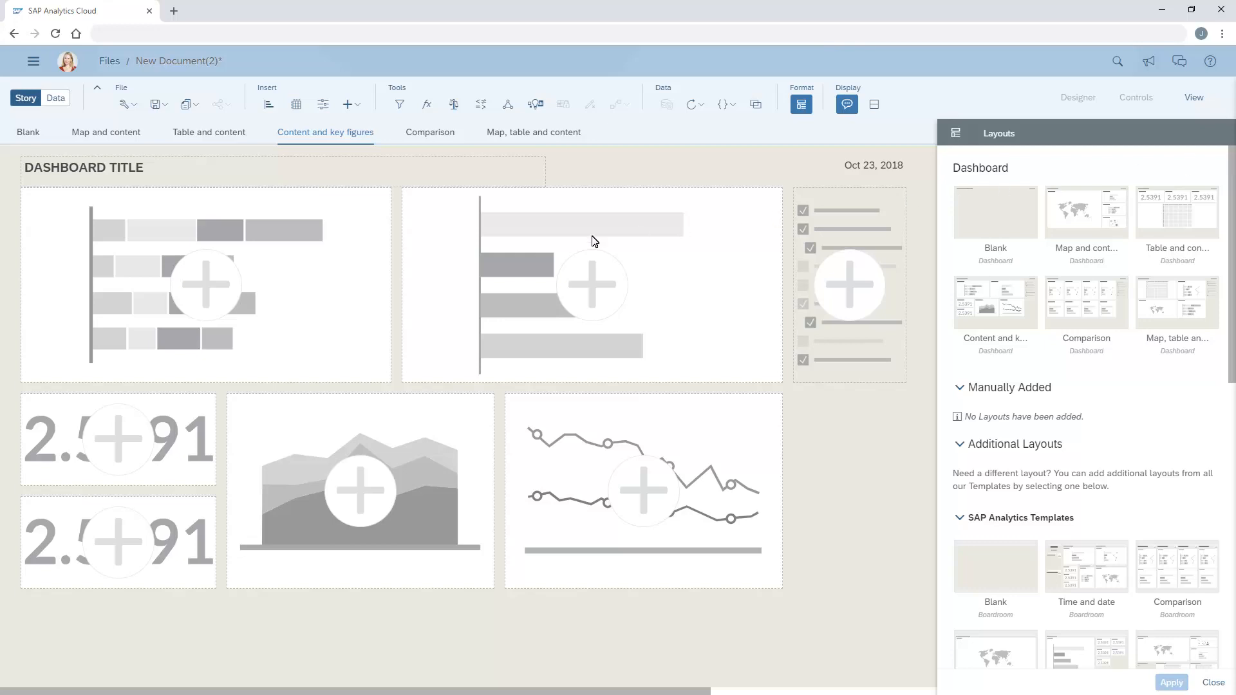
Step: Add a chart to the stacked bar placeholder using SAP_Cloud4Customer as its data source
click(206, 286)
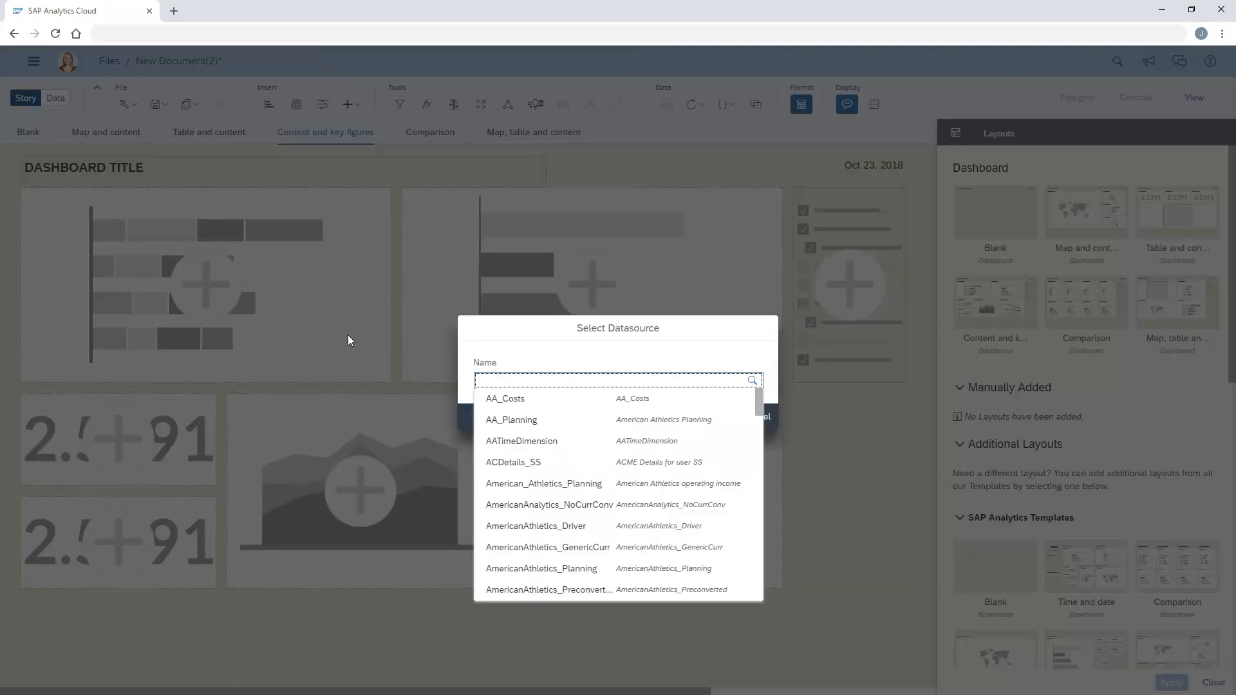
text(cloud)
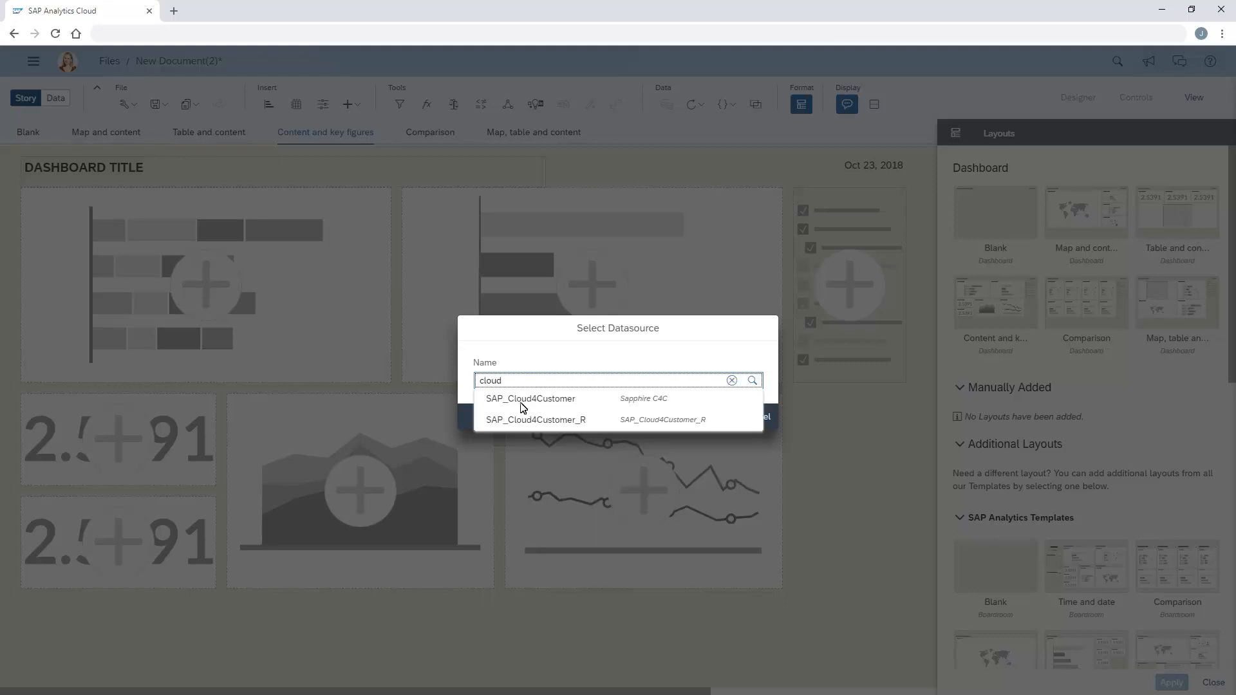
click(520, 400)
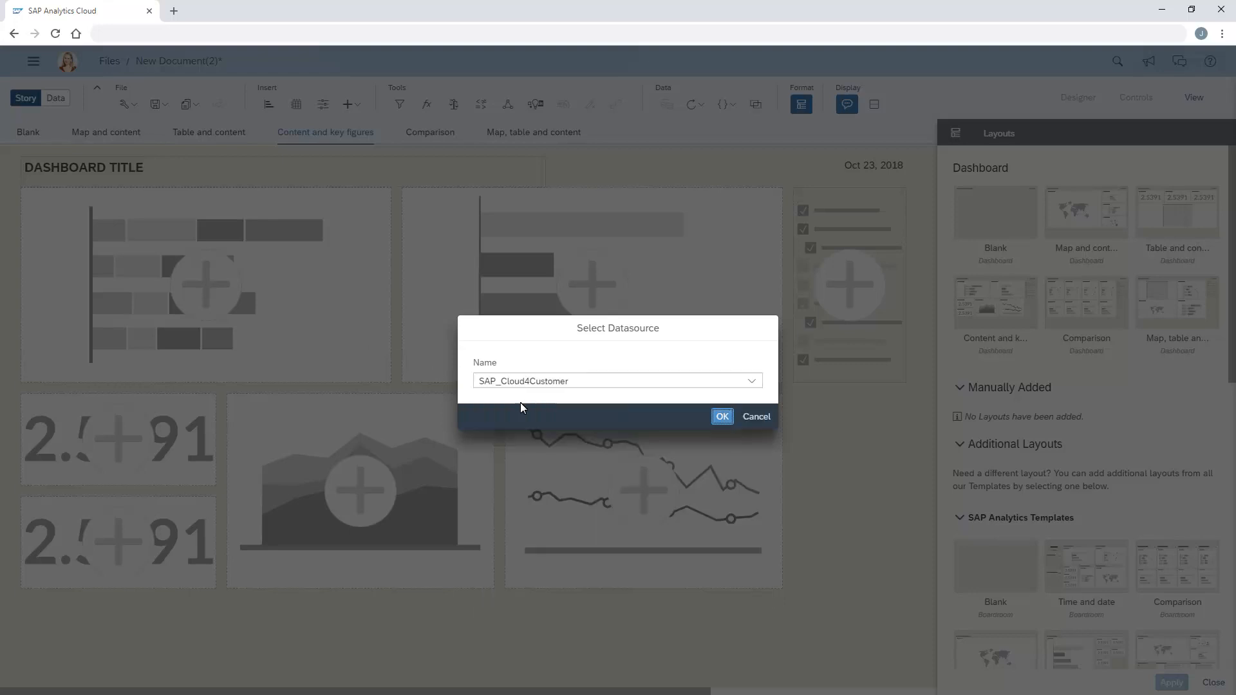
click(722, 417)
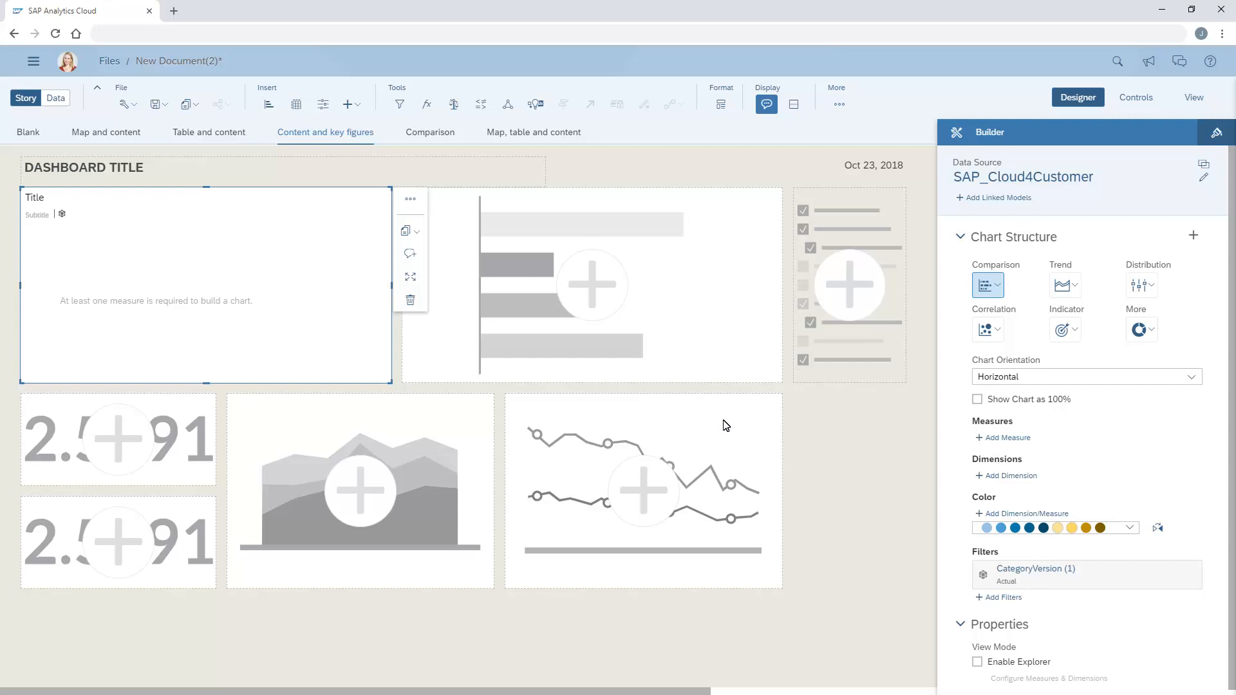
Step: Build the chart with Expected Revenue as the measure and Business Area as the dimension
click(996, 441)
click(1014, 556)
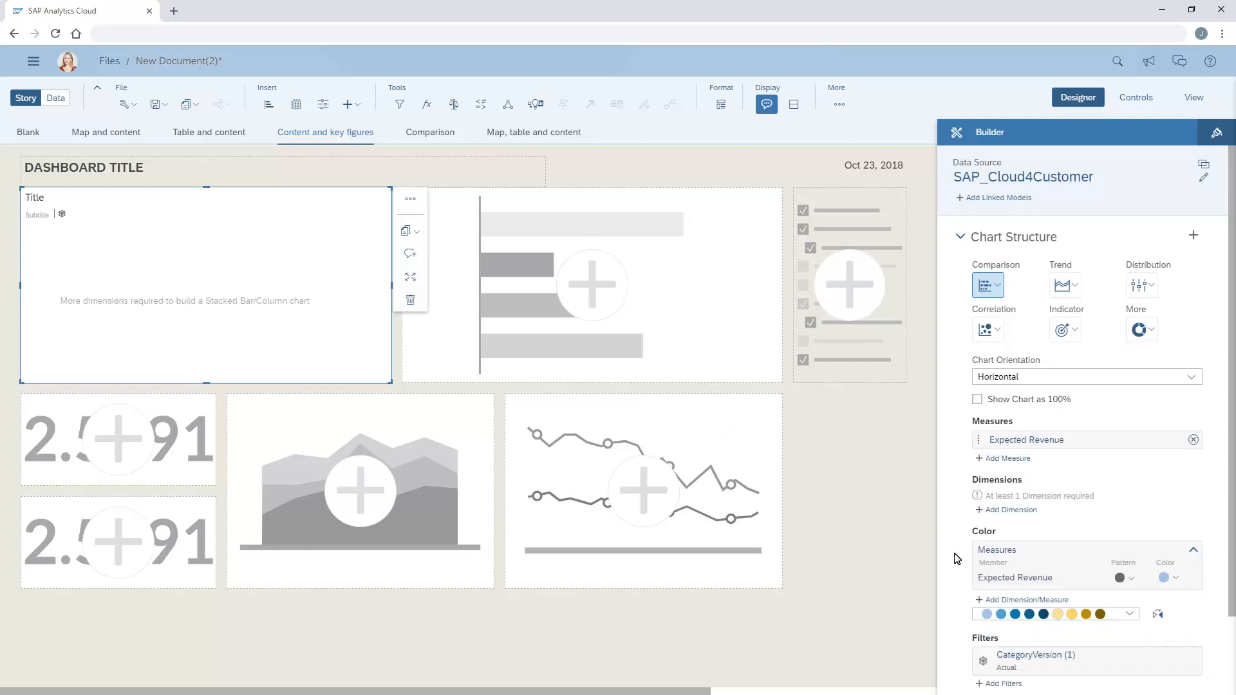
click(994, 510)
click(1014, 564)
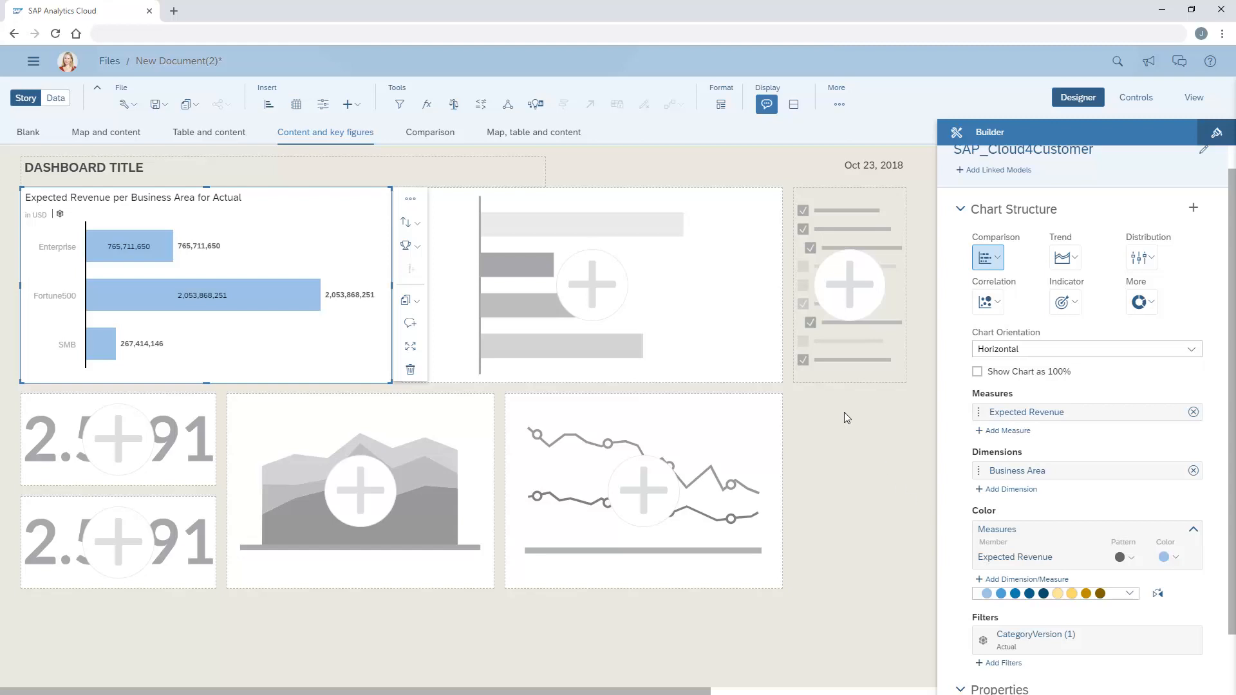
Step: Insert a table in the bar chart placeholder beside the Expected Revenue chart
click(750, 287)
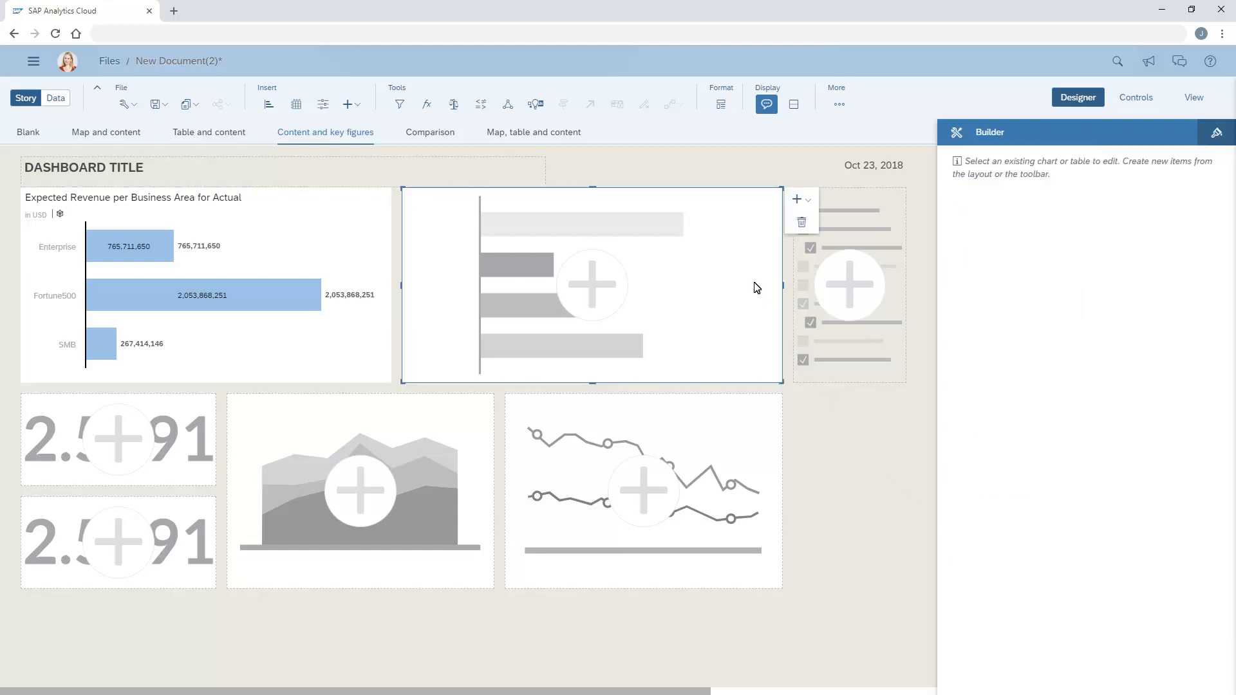
click(809, 201)
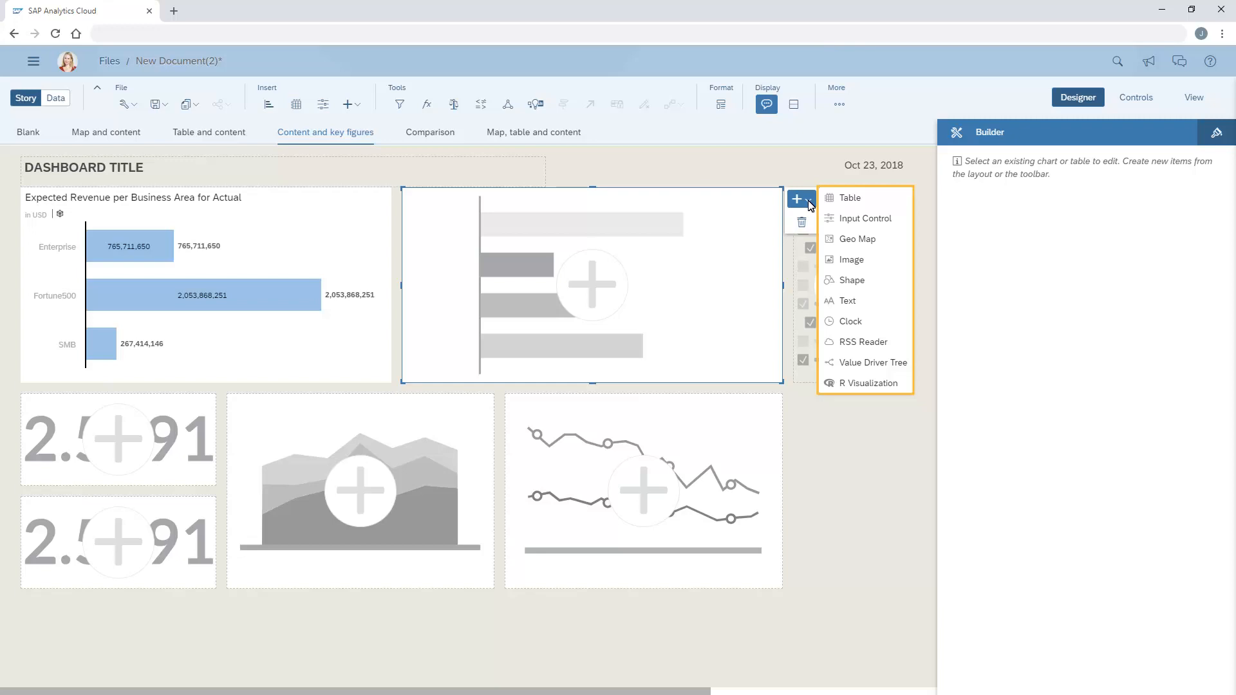
click(851, 199)
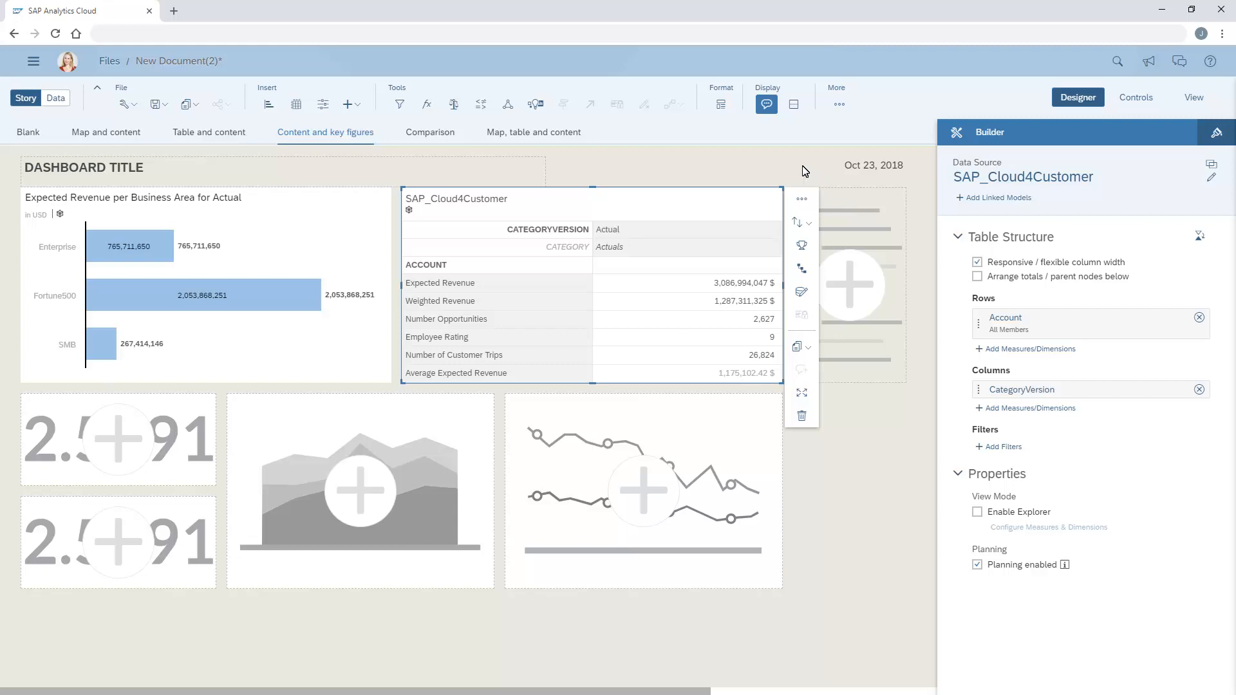
Step: Apply the Map and content layout of the Dashboard template to the Content and key figures page
click(721, 107)
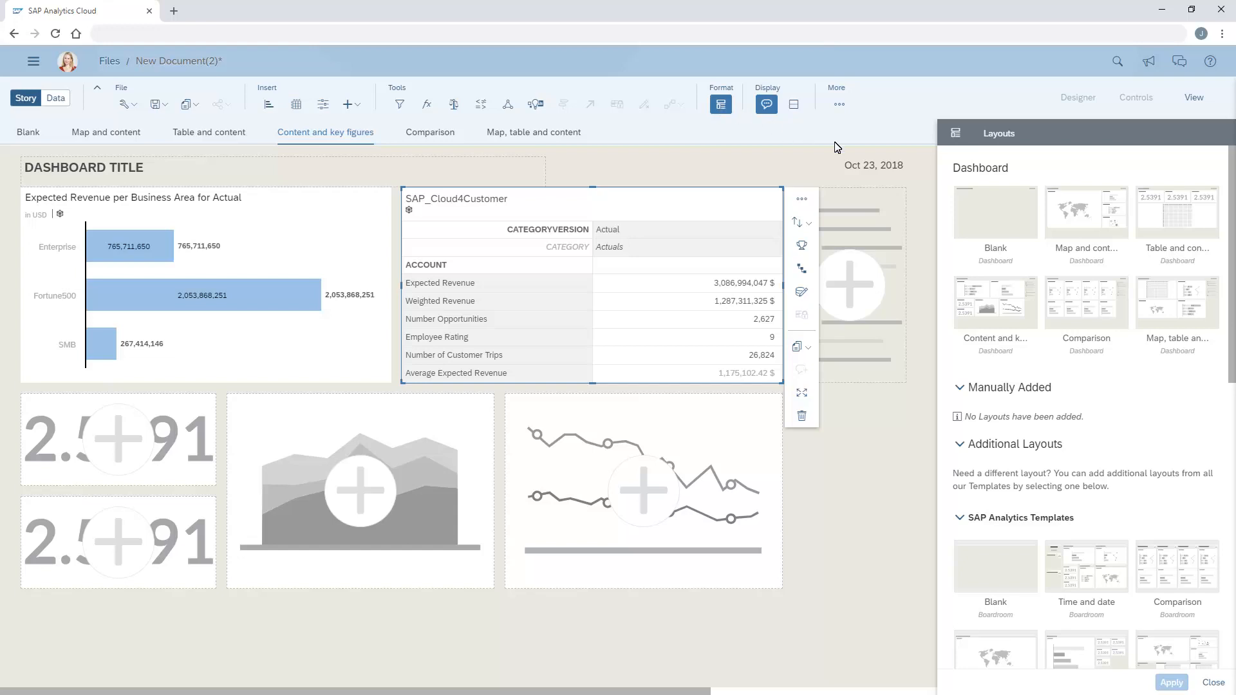
click(1090, 225)
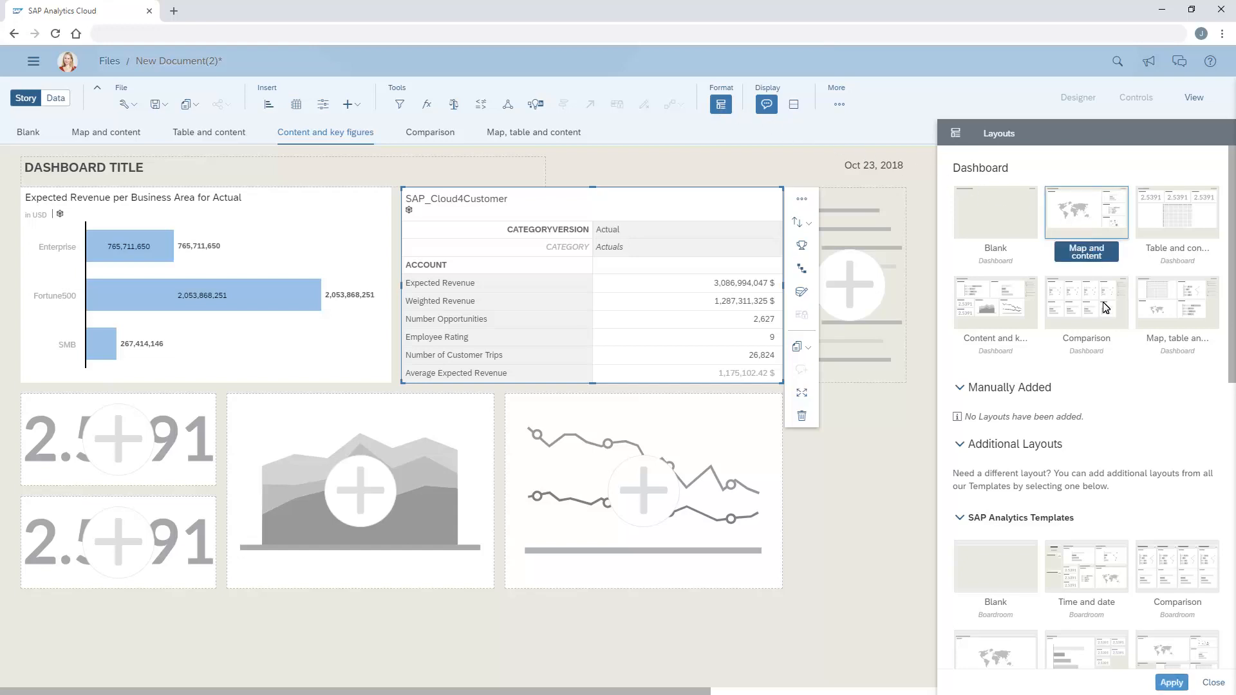
click(1171, 684)
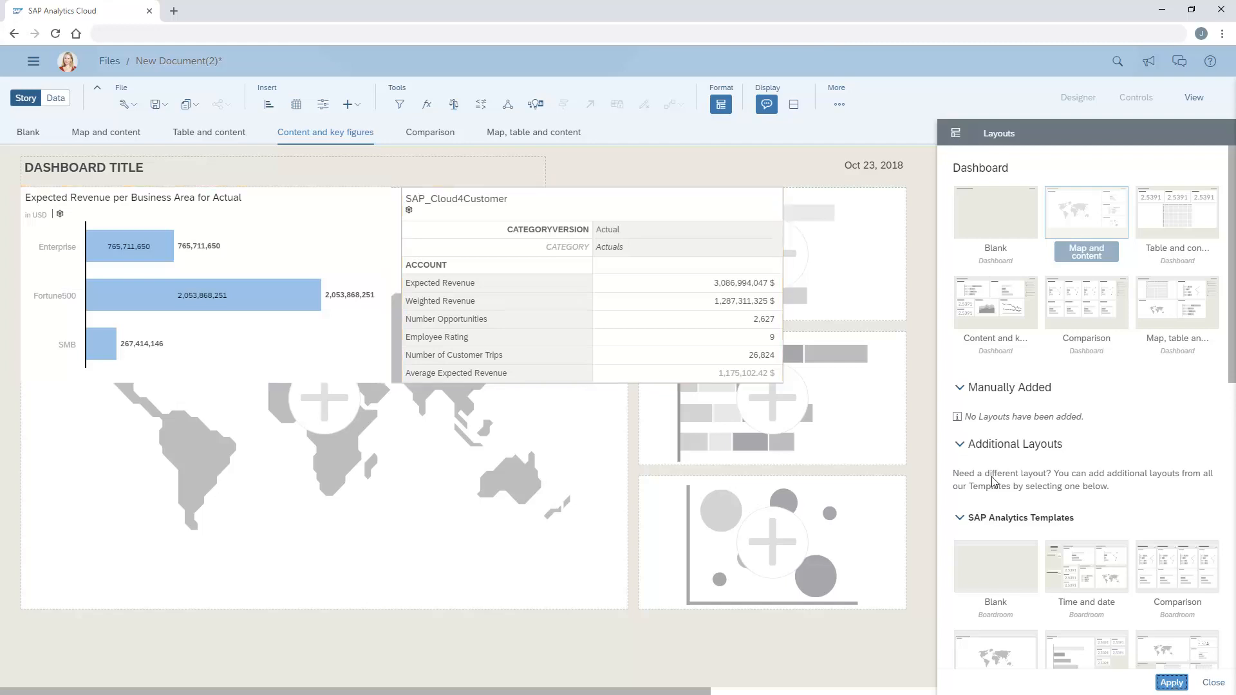
Step: Delete the SAP_Cloud4Customer table and the Expected Revenue chart that cover the layout's placeholders
click(747, 201)
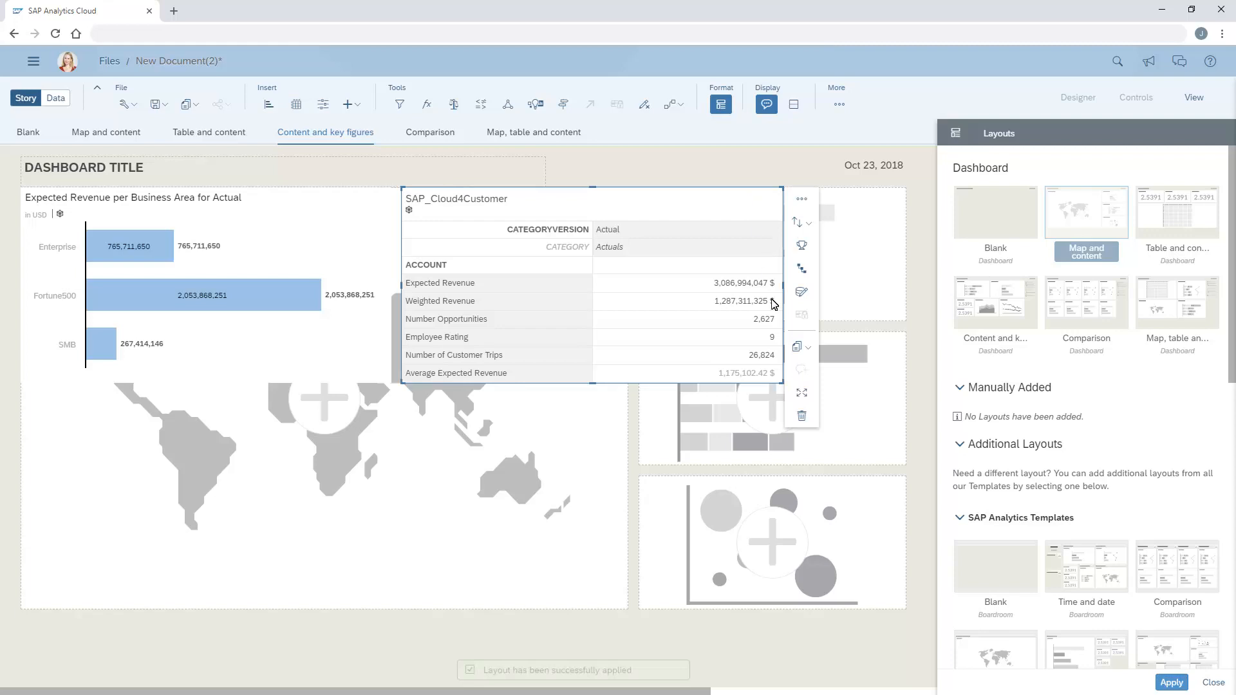
click(803, 417)
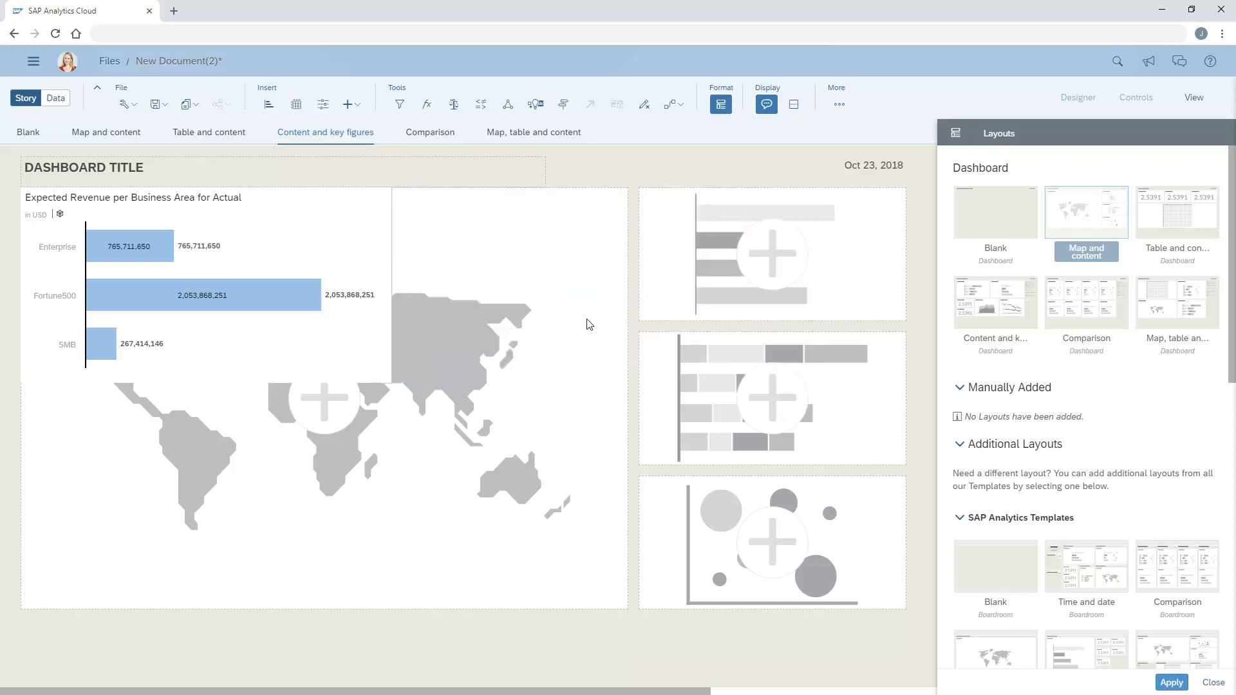
click(365, 223)
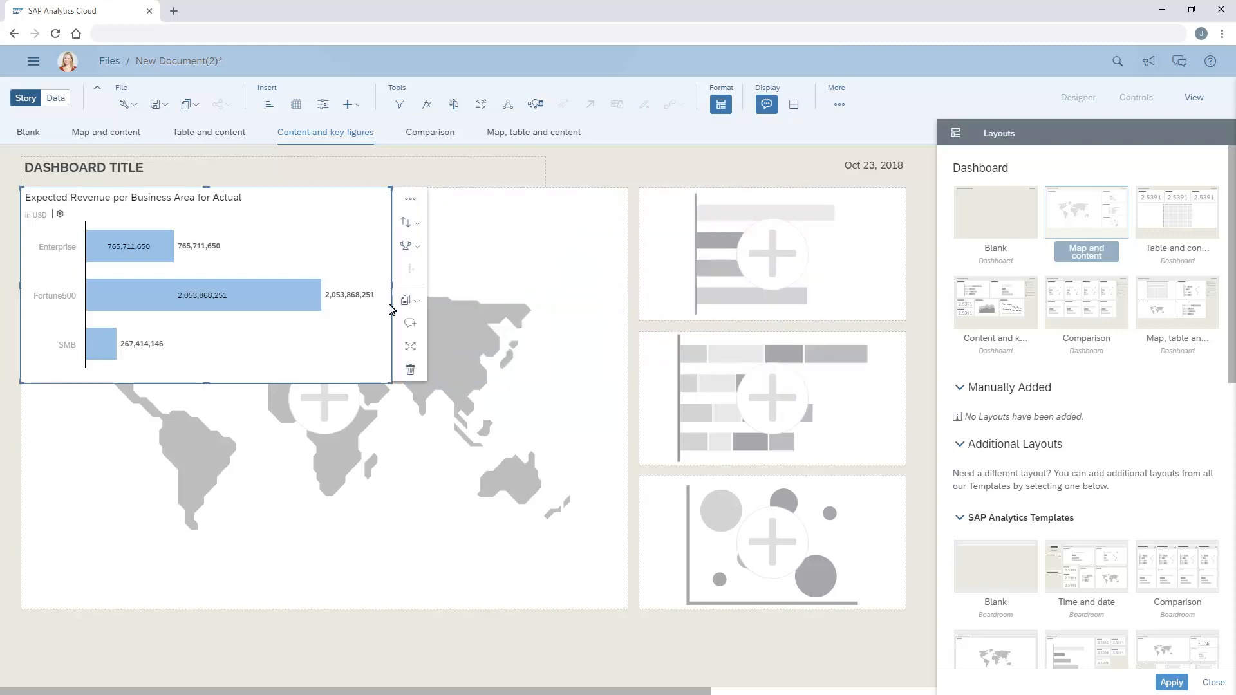
click(410, 371)
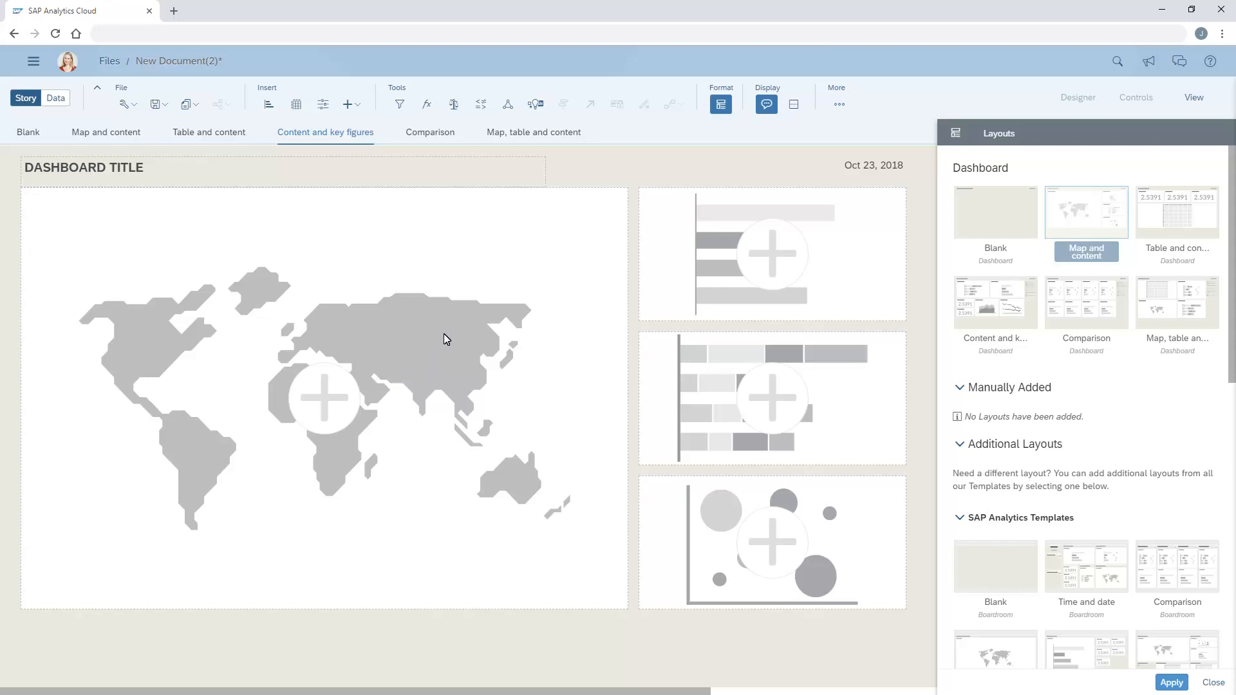
Step: Add a Responsive page and apply the Overview layout from the Presentation - Responsive template to it
click(628, 135)
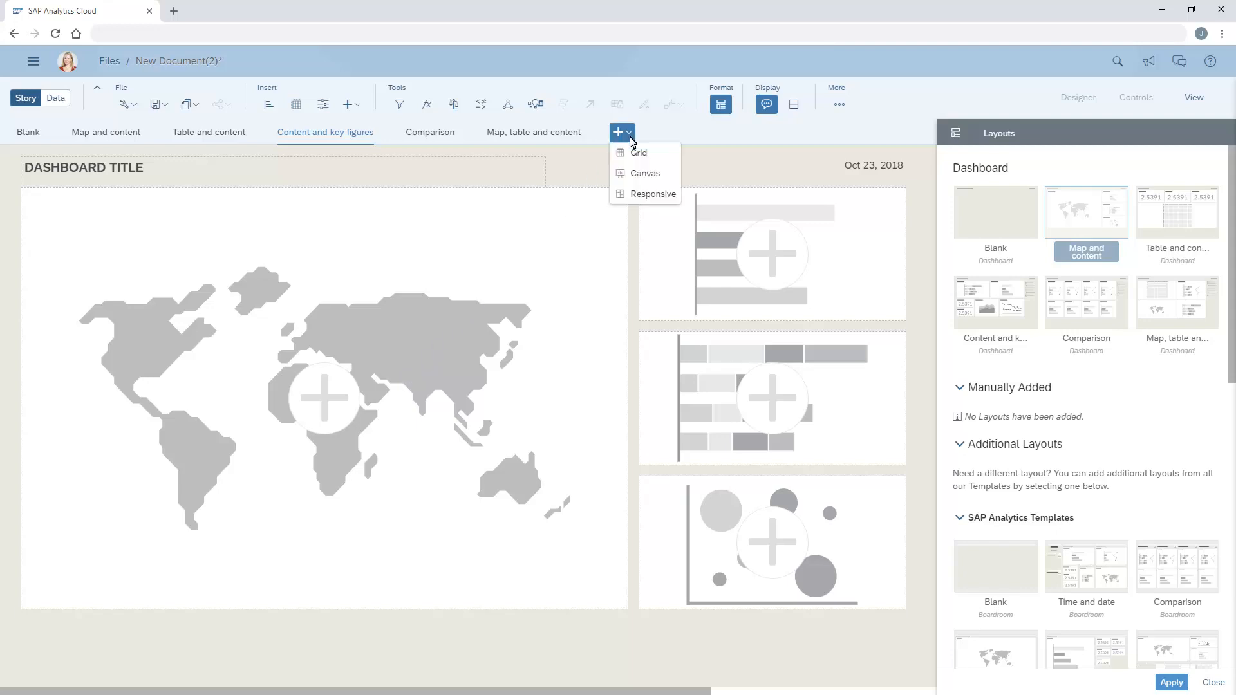
click(651, 194)
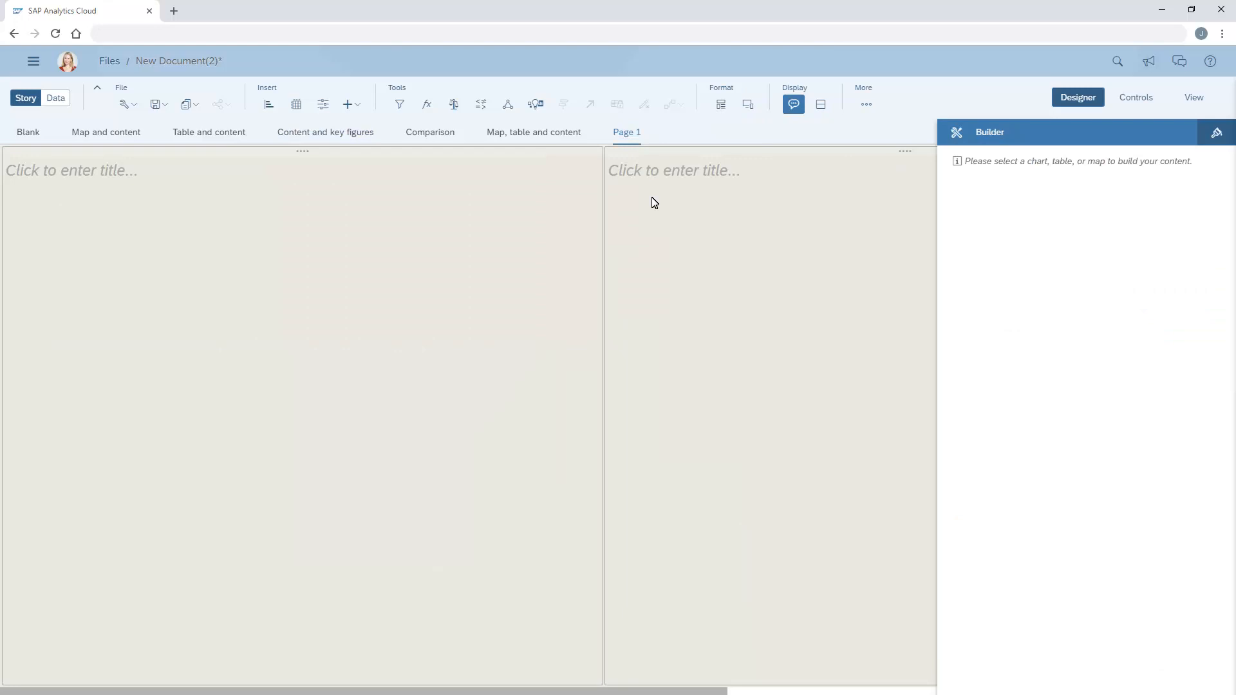
click(721, 105)
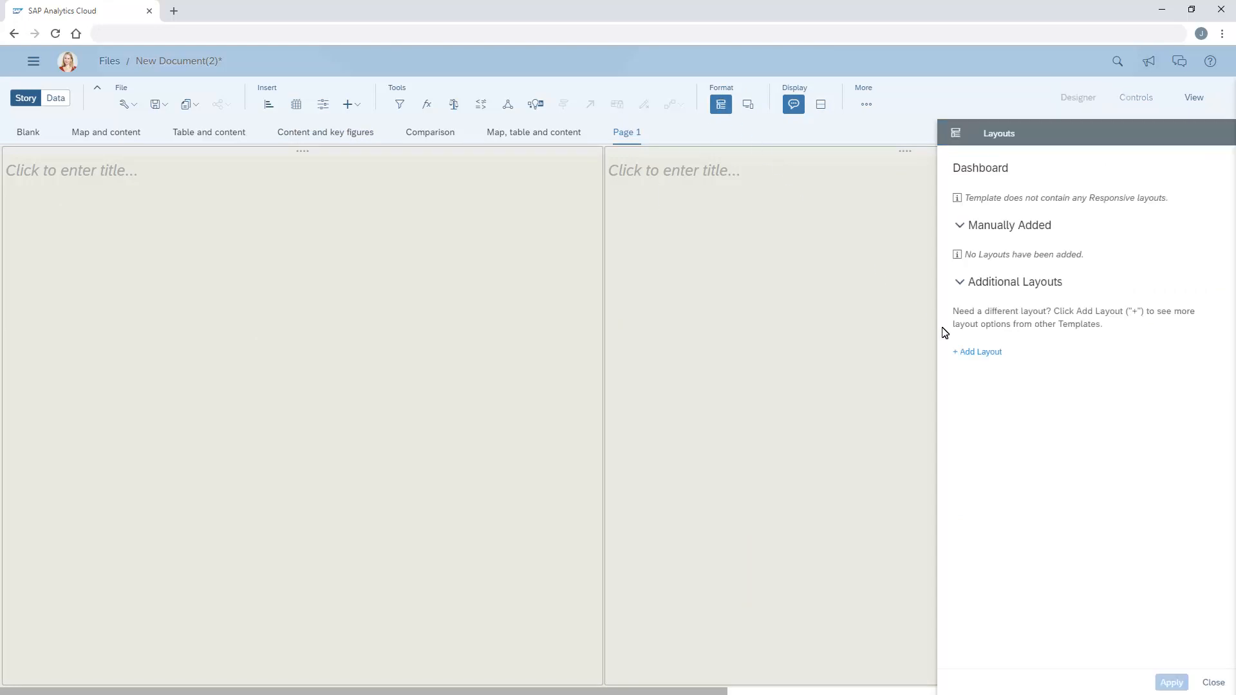
click(972, 354)
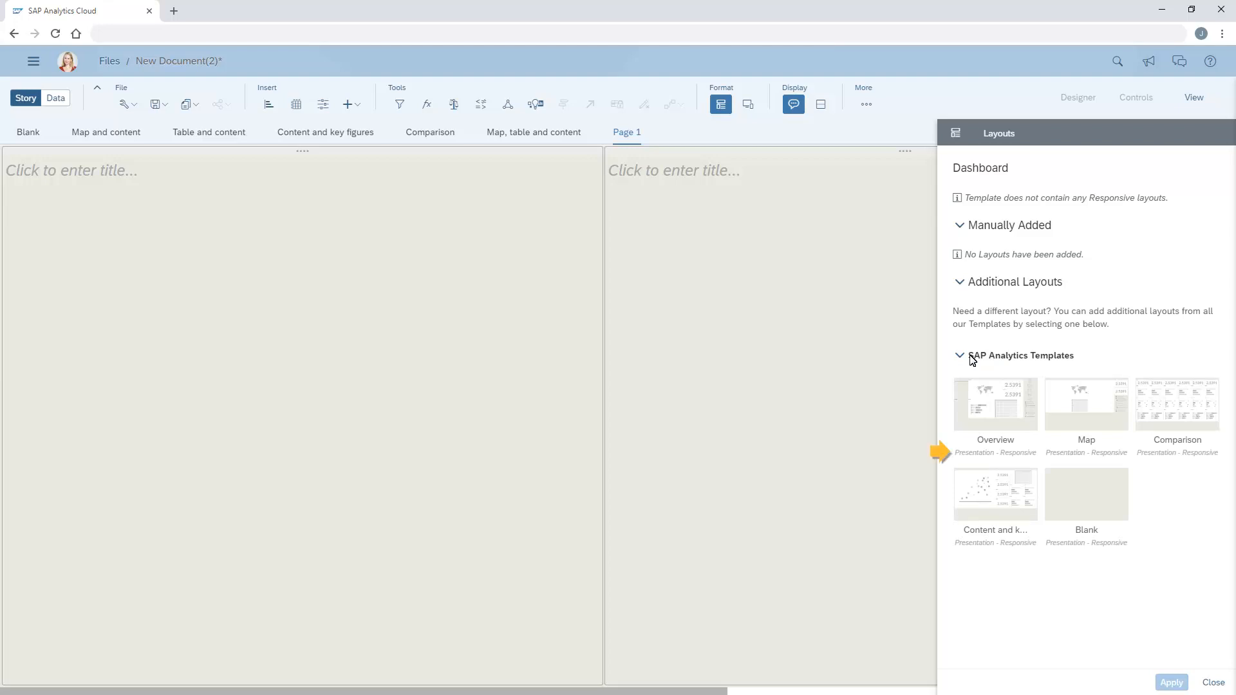
click(999, 412)
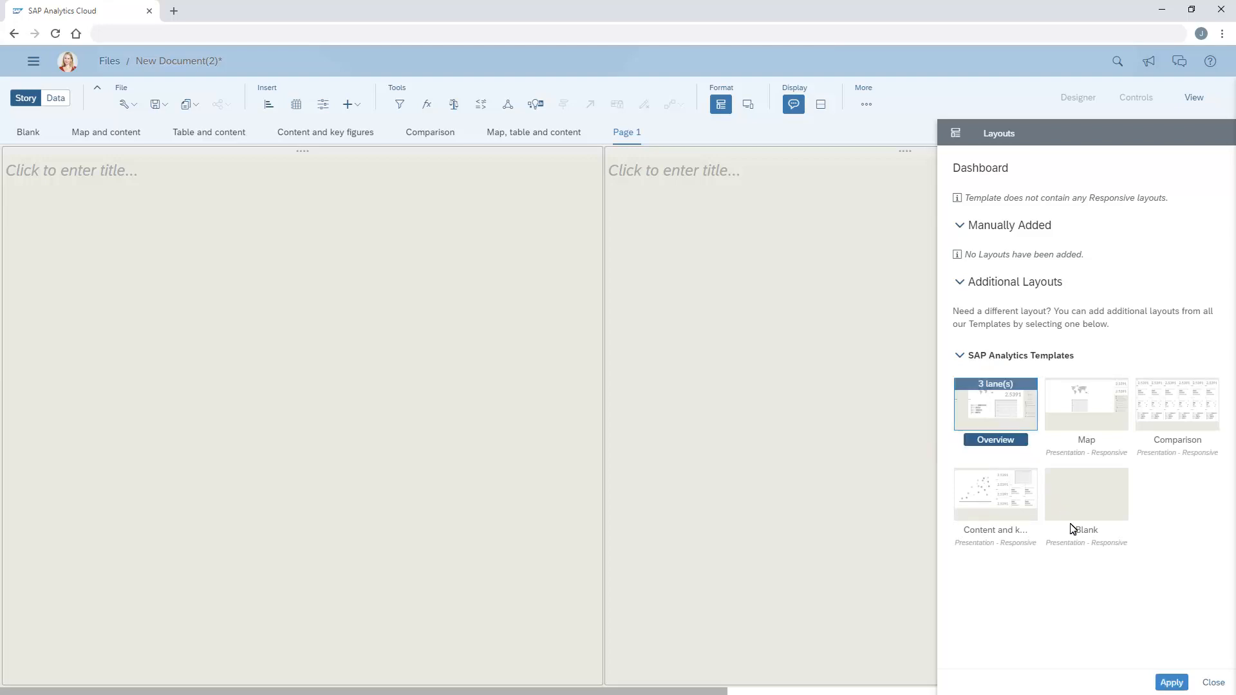
click(1172, 684)
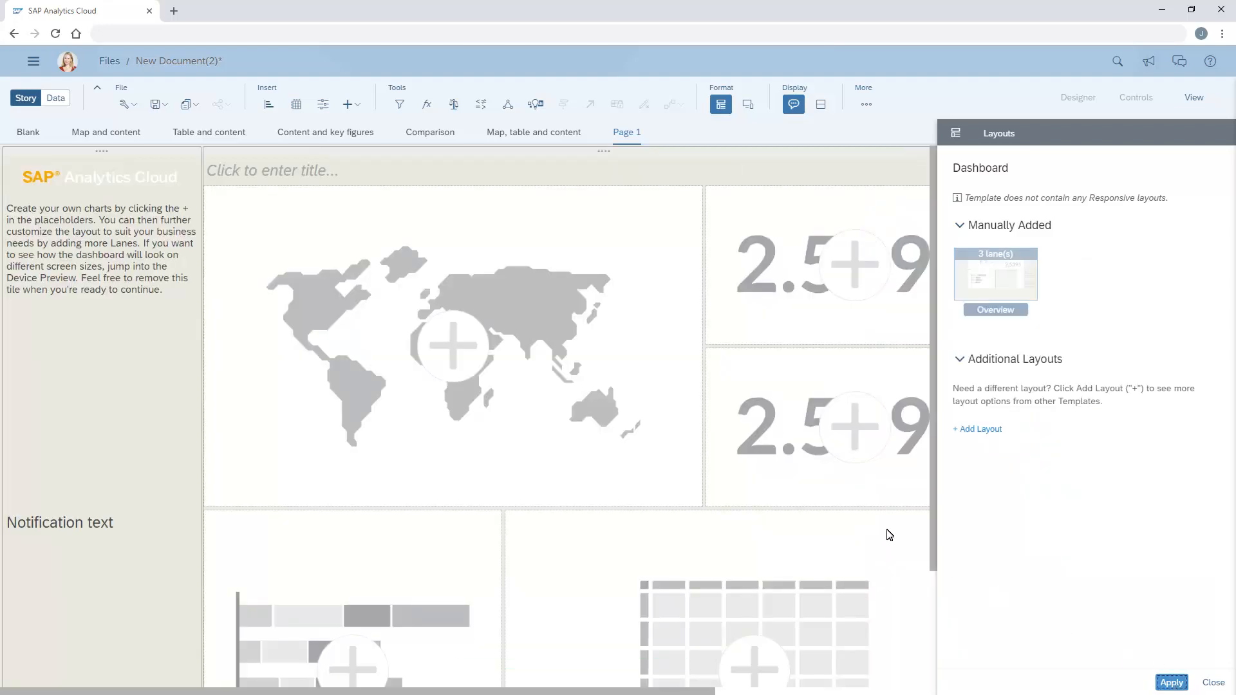
Step: Select the lane with the SAP Analytics Cloud logo and open its options for adding a lane
click(190, 159)
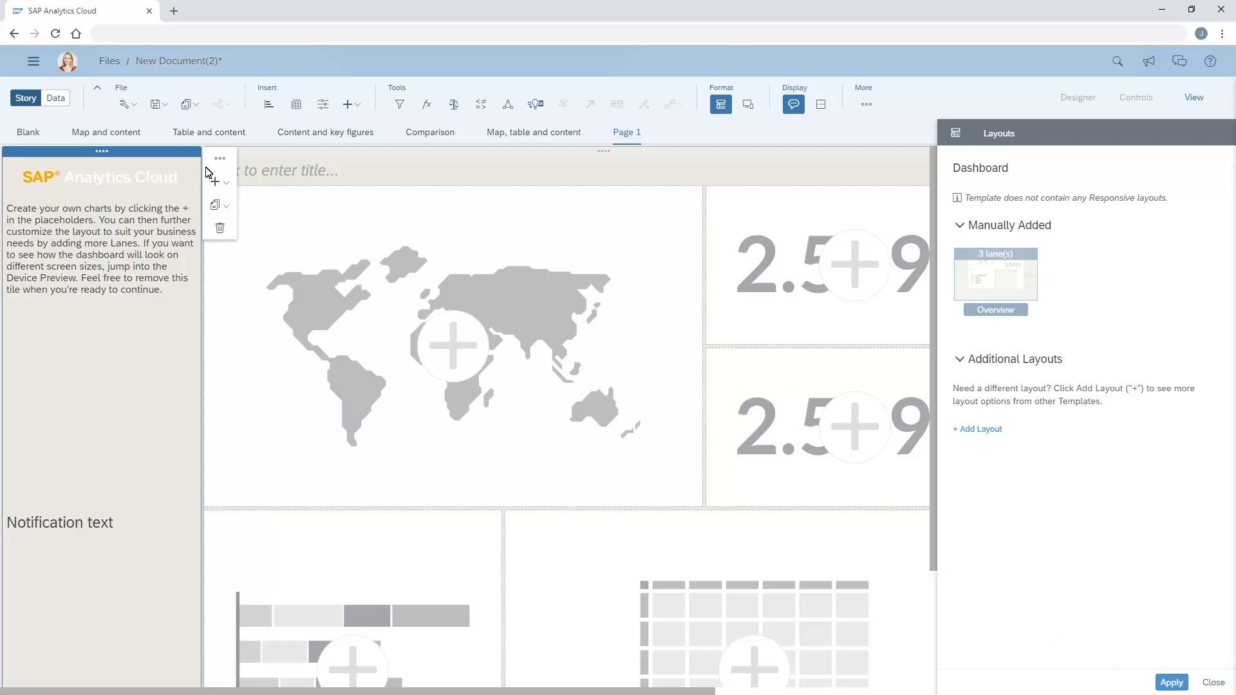
click(227, 186)
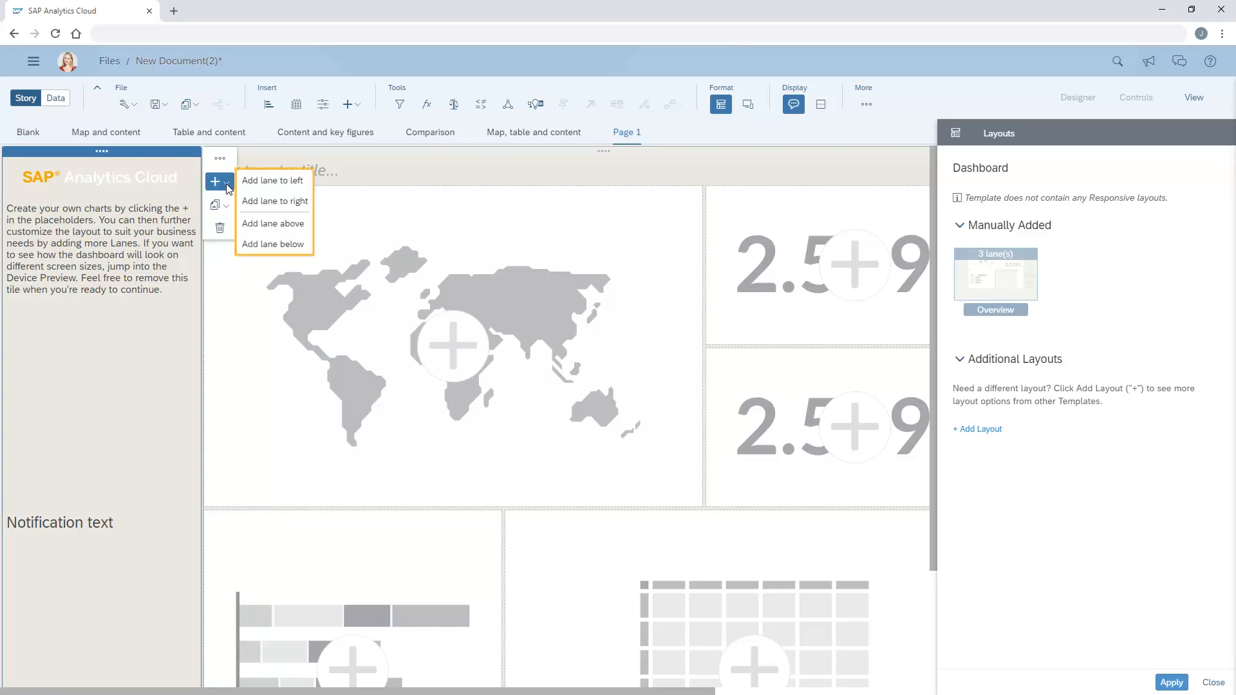